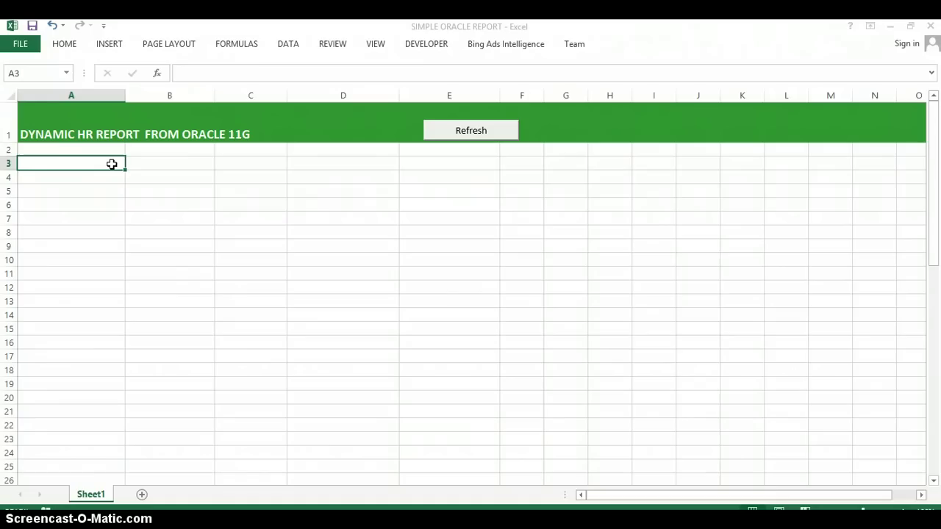
Select cell A3 below the report title and run the worksheet's Refresh macro
left_click(130, 135)
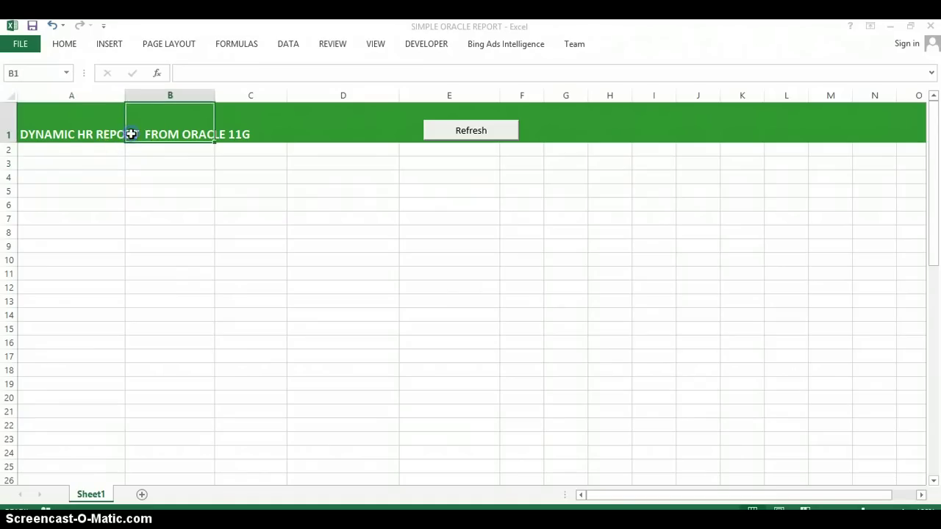
left_click(58, 138)
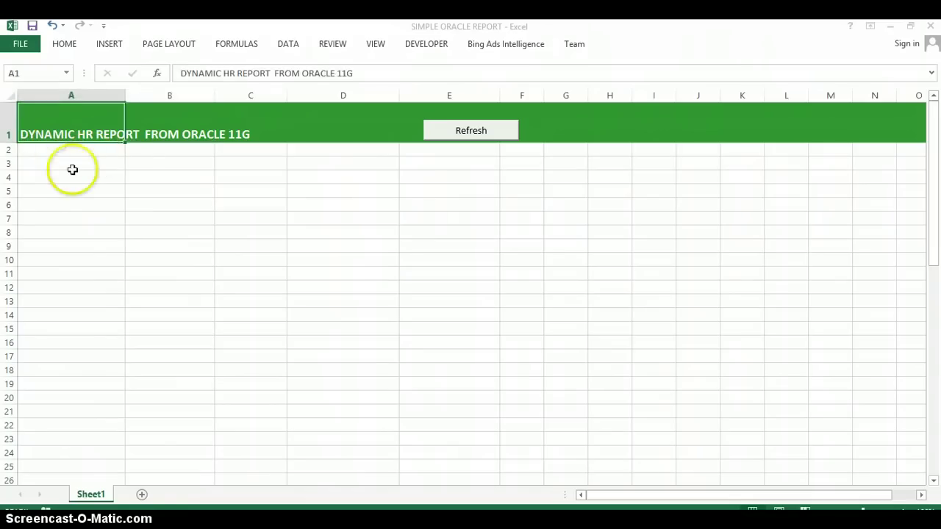
left_click(79, 165)
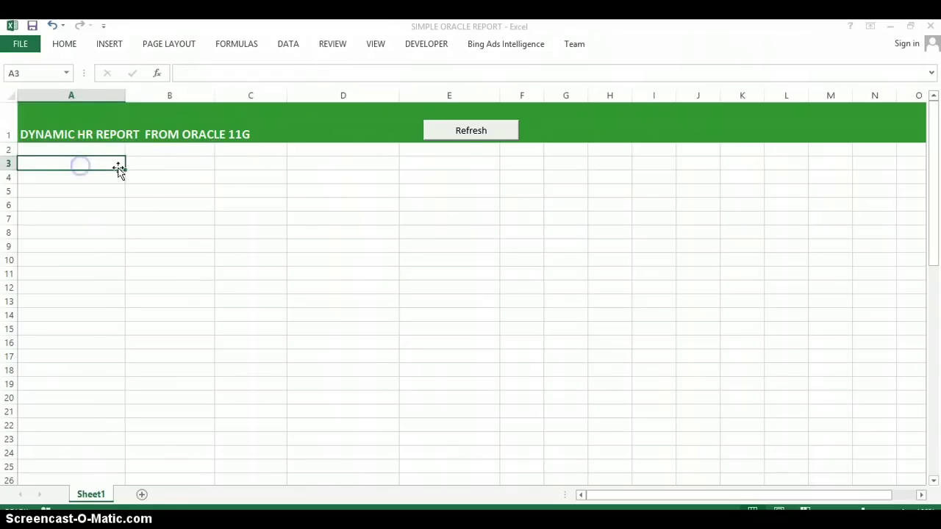
left_click(486, 139)
left_click(473, 139)
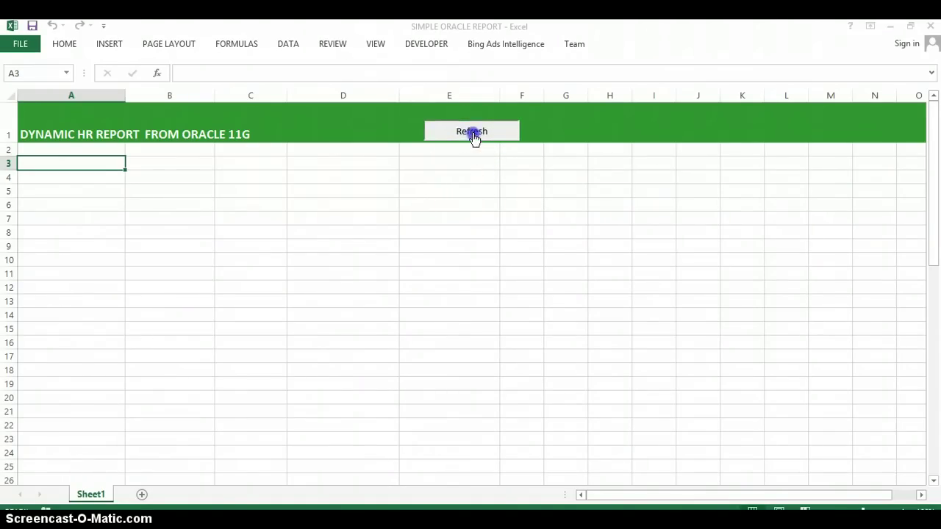
Start importing external data with the Data Connection Wizard, choosing Other/Advanced as the kind of data source
left_click(288, 46)
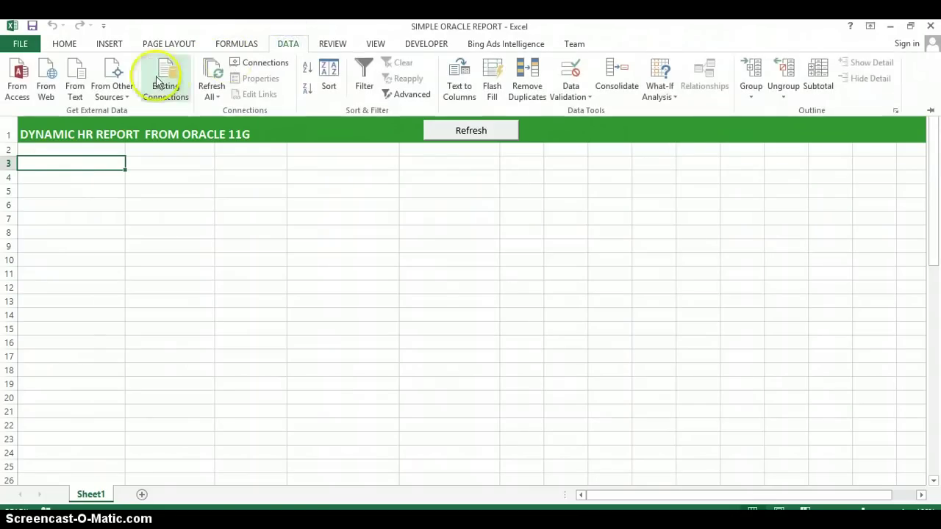
left_click(116, 72)
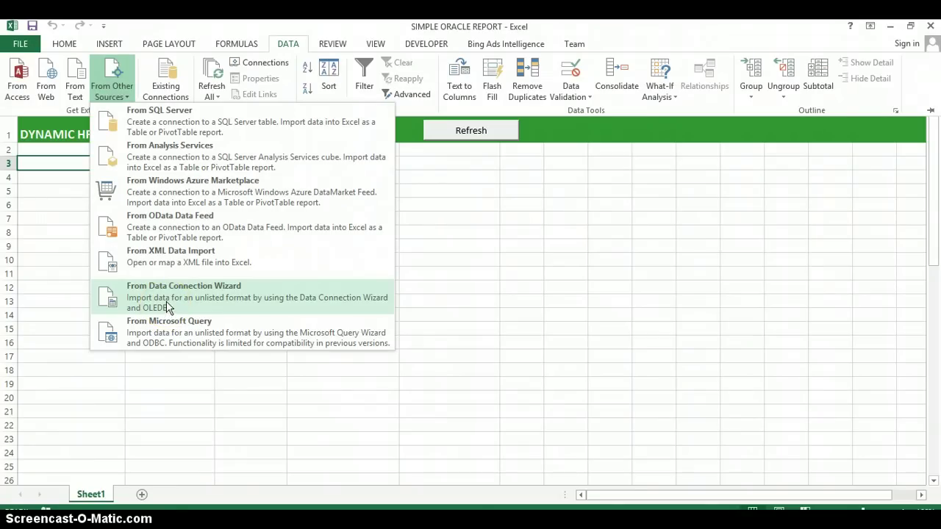
left_click(177, 296)
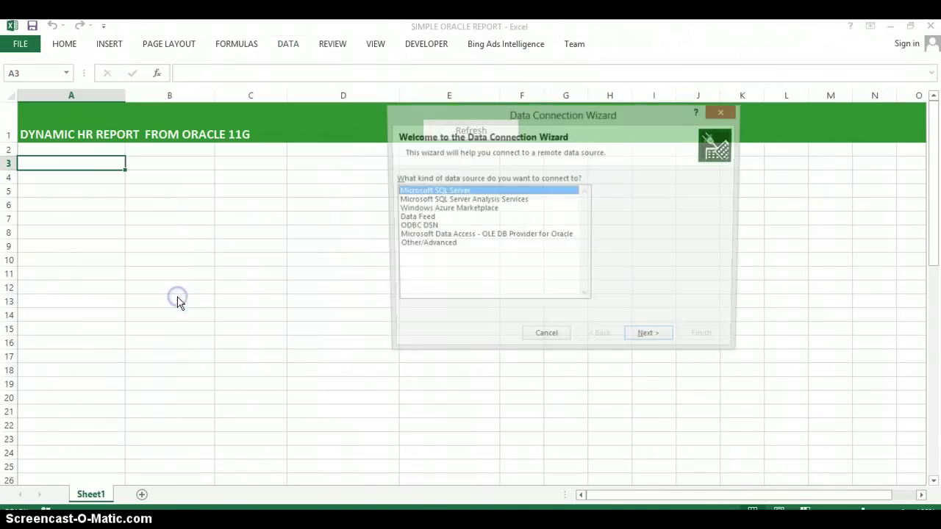
left_click_drag(552, 120, 488, 58)
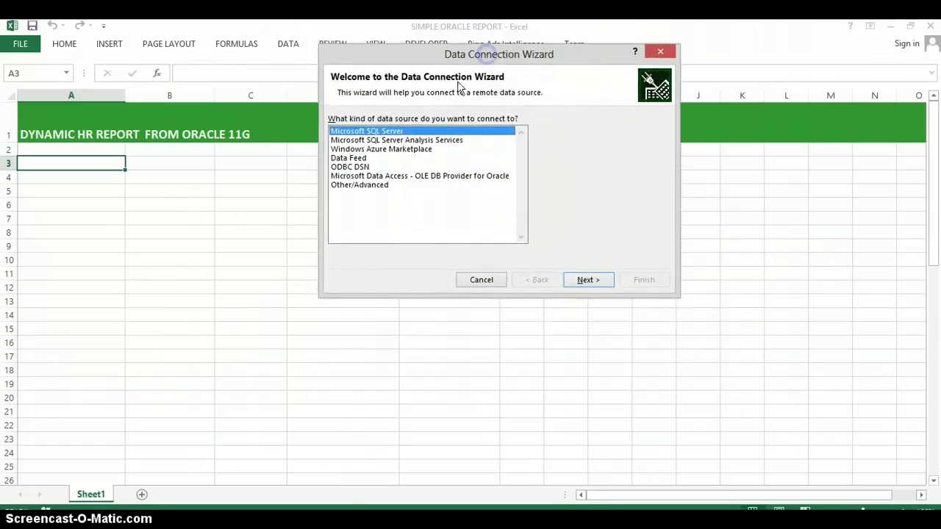
left_click(367, 185)
left_click(588, 279)
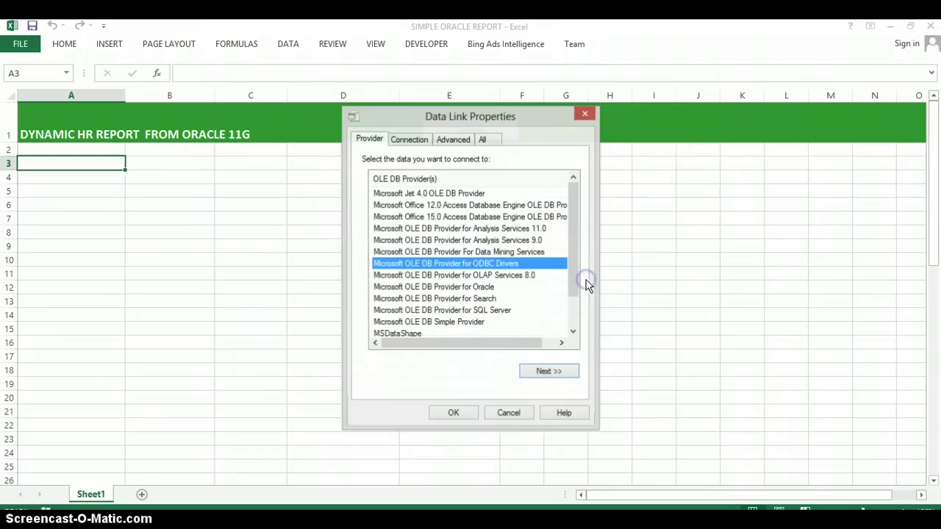
Choose Microsoft OLE DB Provider for Oracle and connect with the database user name, password and server
left_click_drag(458, 118, 482, 71)
left_click_drag(598, 227, 599, 269)
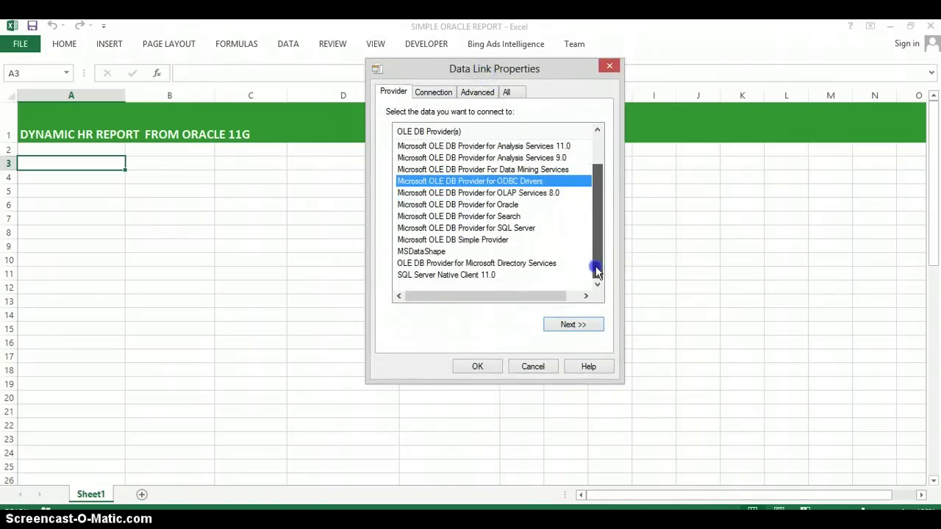
left_click(489, 205)
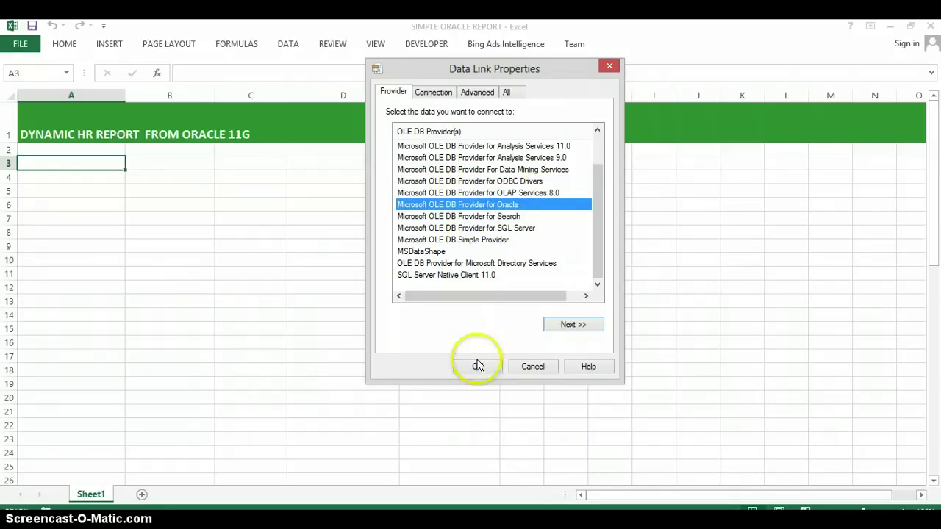
left_click(497, 366)
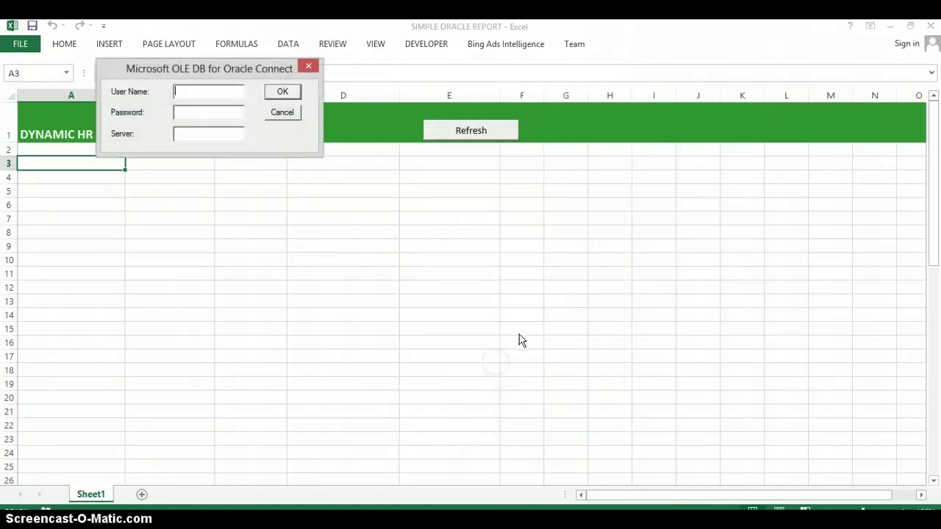
mouse_move(190, 71)
left_mouse_down()
mouse_move(213, 117)
mouse_move(212, 90)
mouse_move(182, 72)
left_mouse_up()
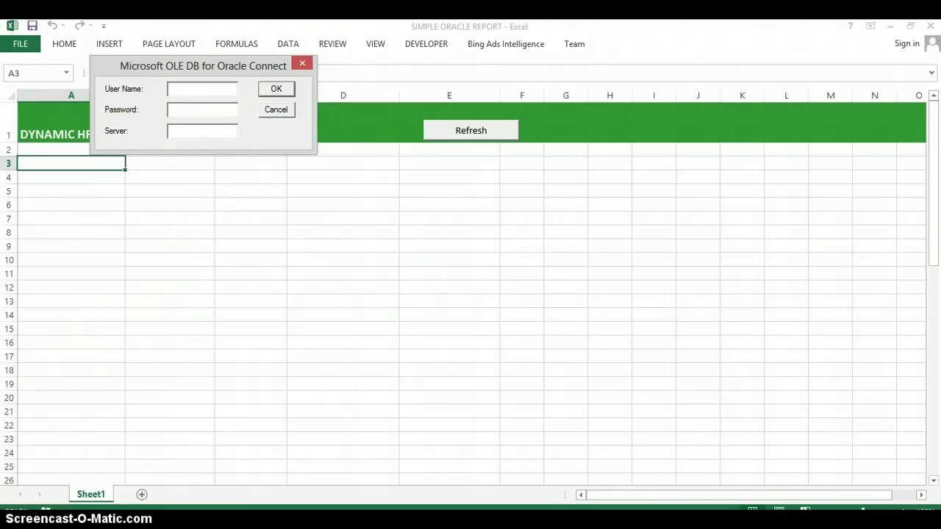
key("Return")
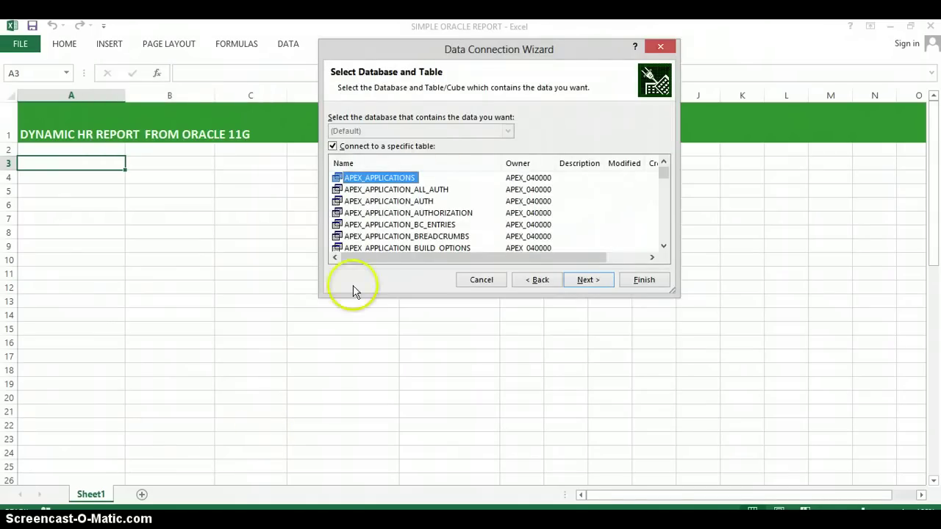
Enlarge the Data Connection Wizard window and browse the list of available database tables and views
left_click_drag(509, 49, 391, 49)
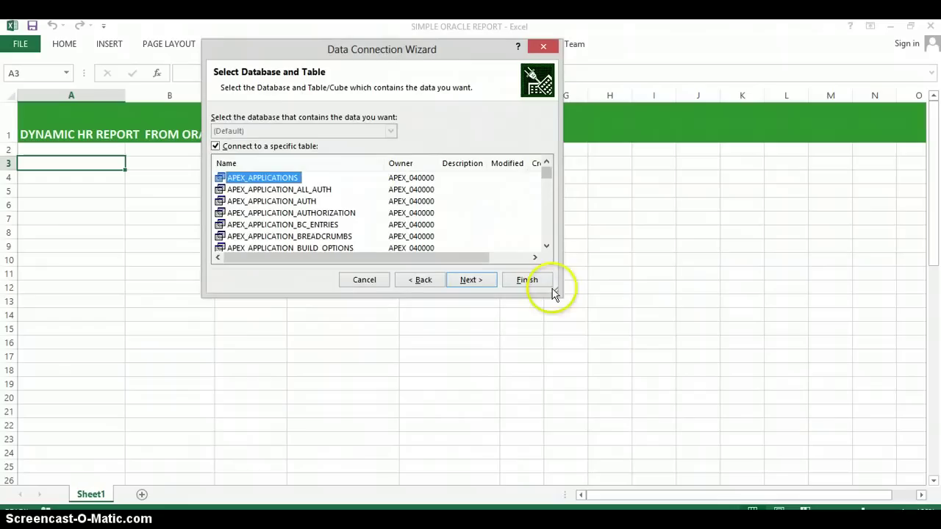
left_click_drag(556, 290, 748, 346)
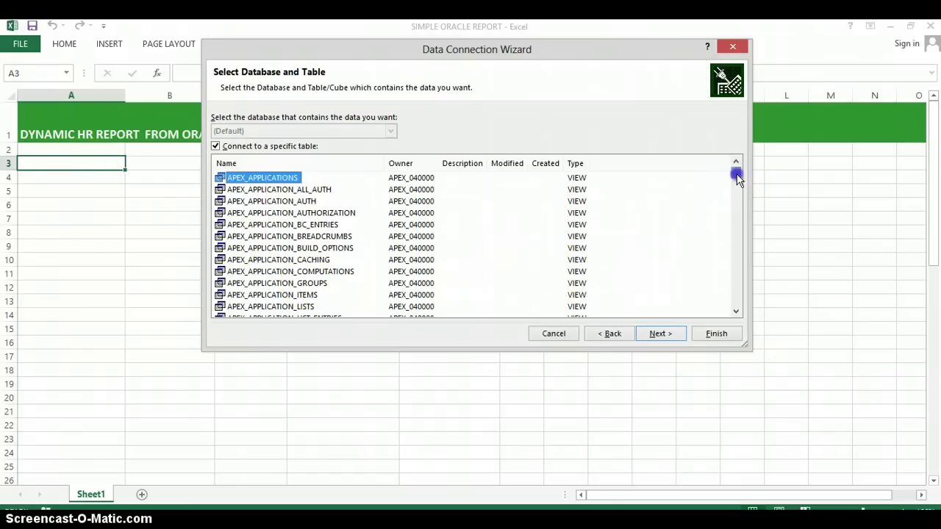
left_click(734, 314)
left_click(734, 314)
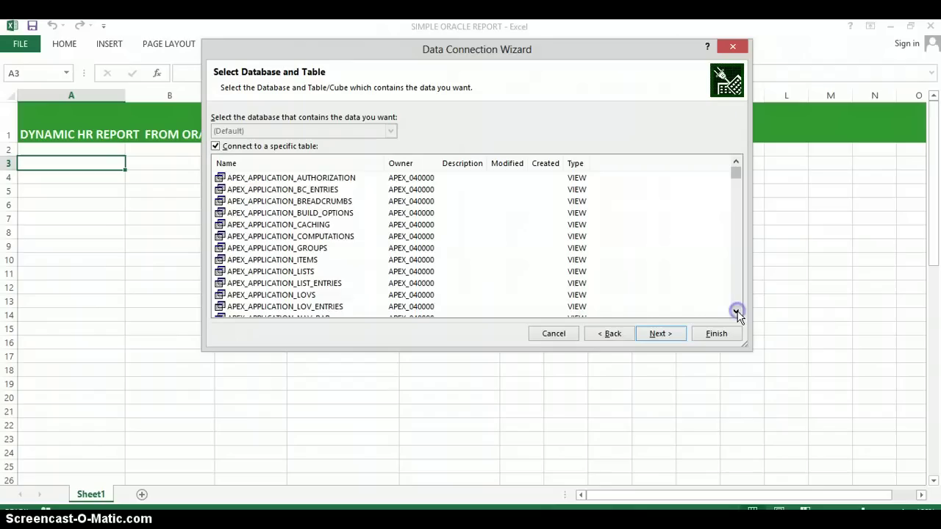
left_click(734, 314)
left_click(736, 314)
left_click(735, 314)
left_click(736, 314)
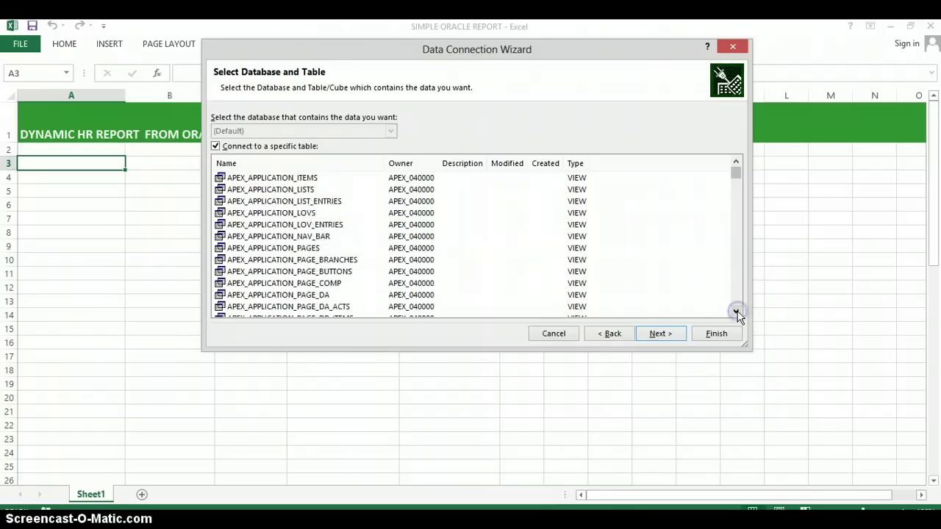
left_click(735, 314)
left_click(735, 314)
left_click(736, 314)
left_click(736, 314)
left_click(736, 313)
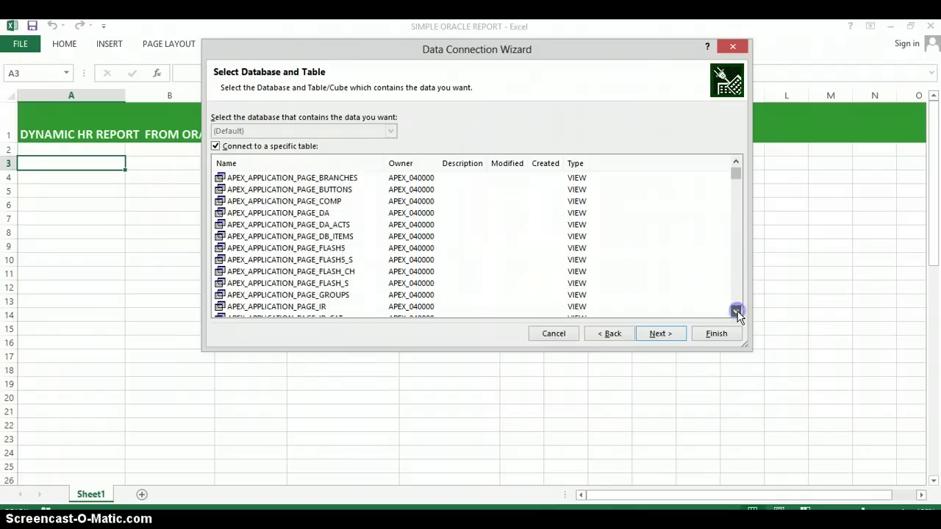
left_click(736, 314)
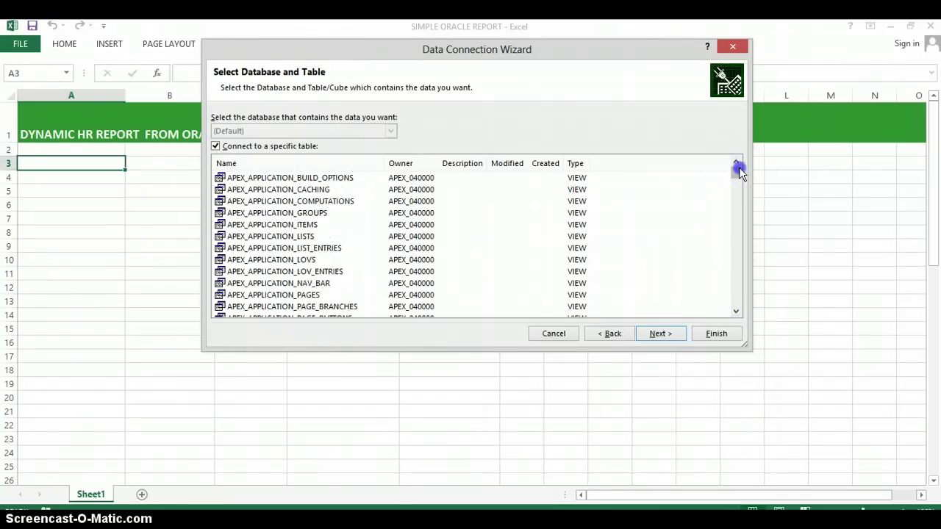
mouse_move(739, 181)
left_mouse_down()
mouse_move(739, 193)
mouse_move(738, 166)
left_mouse_up()
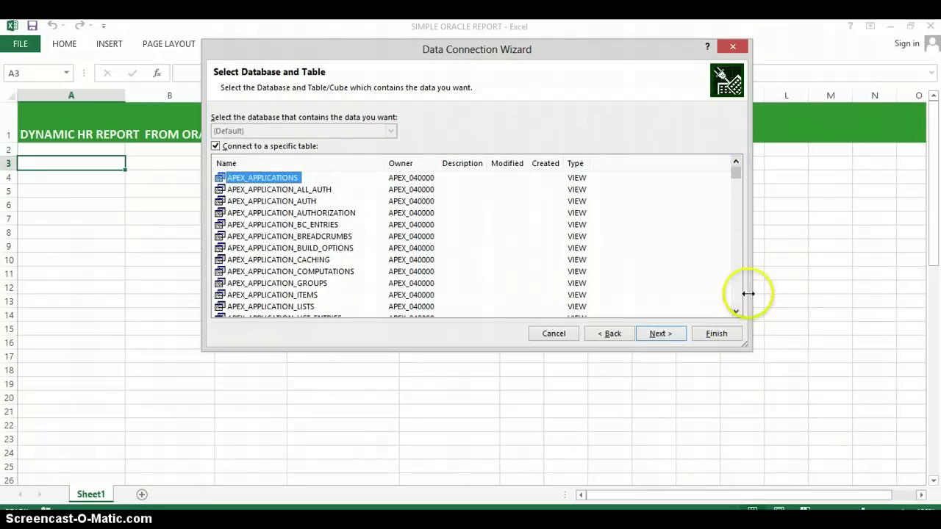
Find the HR_AVG_SALARY view owned by HR and choose it as the data to connect to
left_click(736, 311)
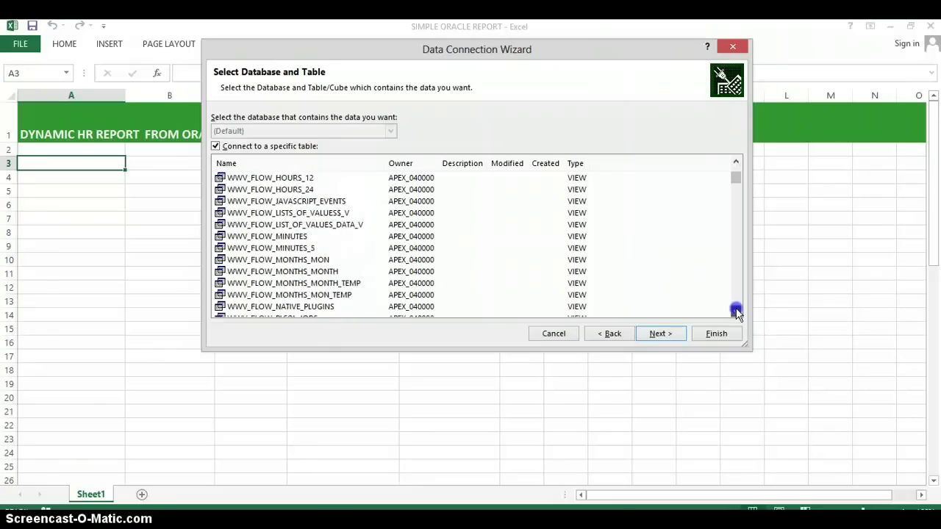
left_click(736, 312)
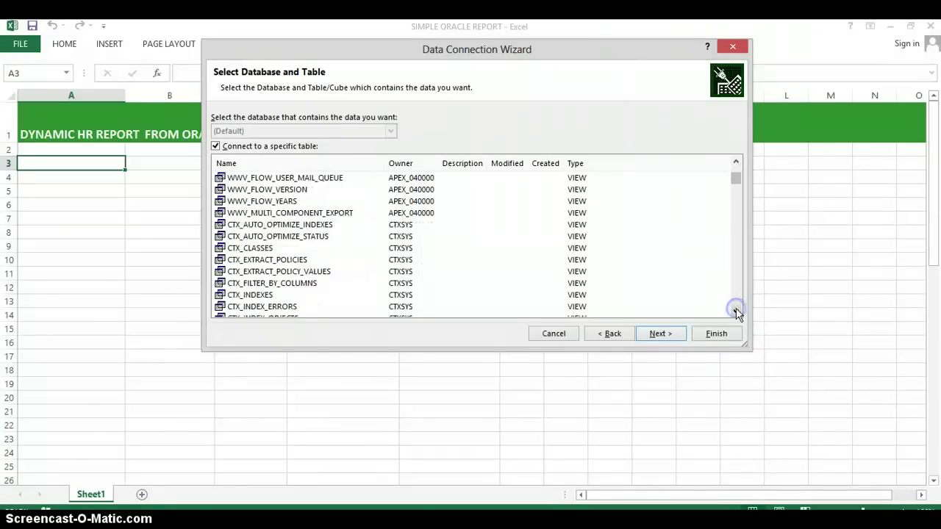
left_click_drag(734, 179, 735, 181)
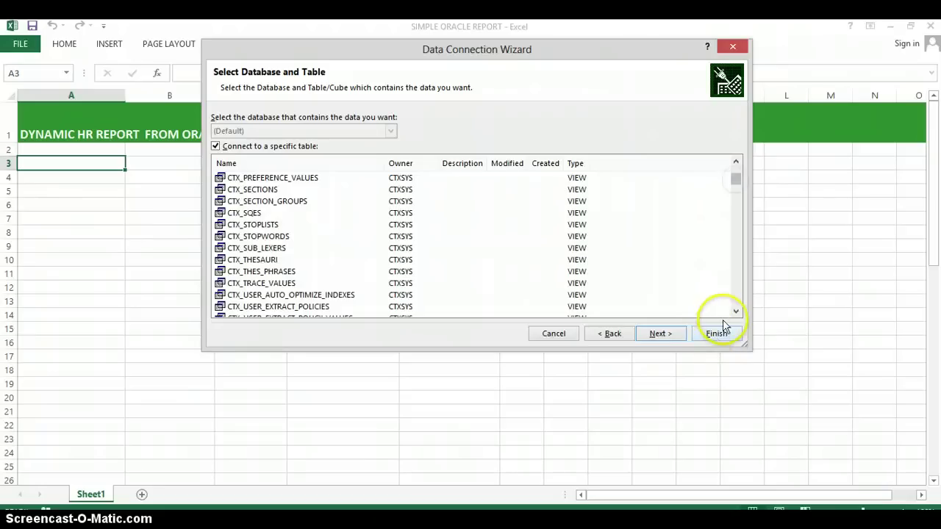
left_click(735, 311)
left_click_drag(736, 311, 735, 311)
left_click(255, 225)
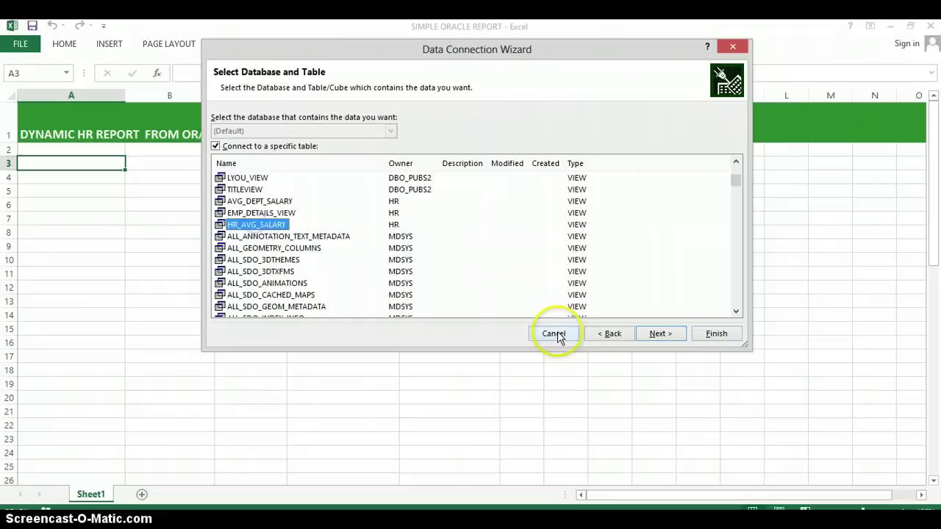
left_click(666, 334)
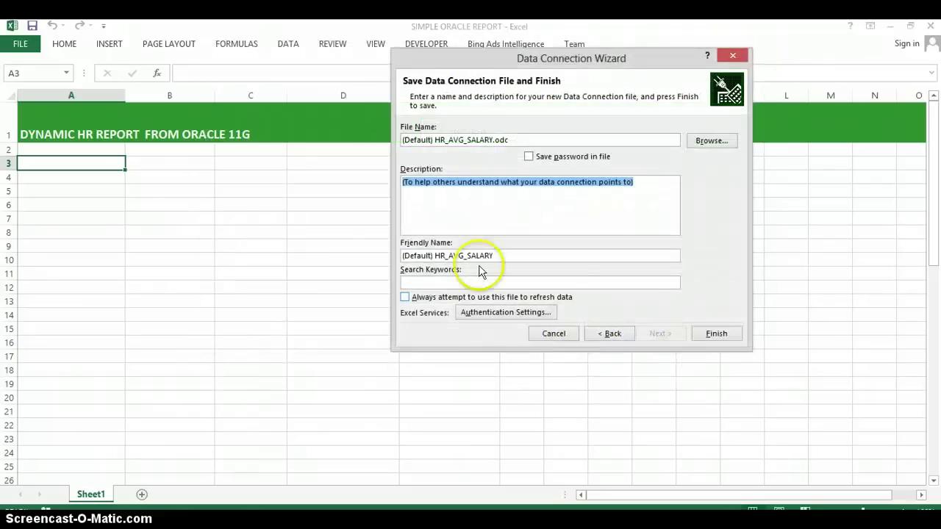
Save the connection by replacing the existing (Default) HR_AVG_SALARY.odc file and import the data as a table at cell A3
left_click(492, 142)
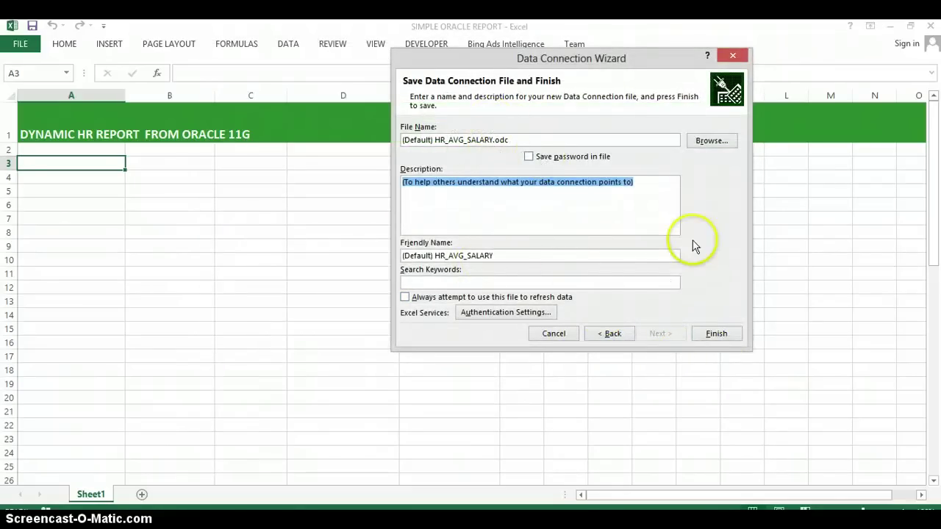
left_click(716, 333)
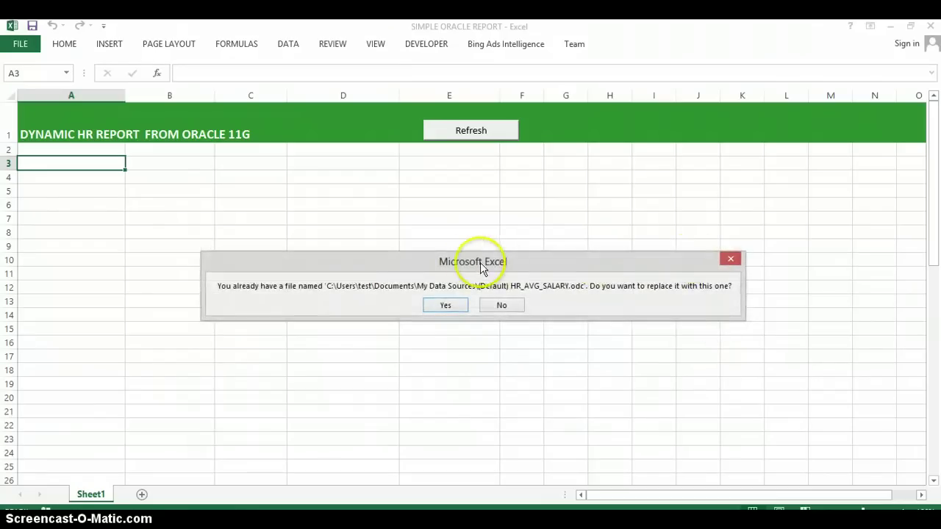
left_click_drag(479, 267, 572, 174)
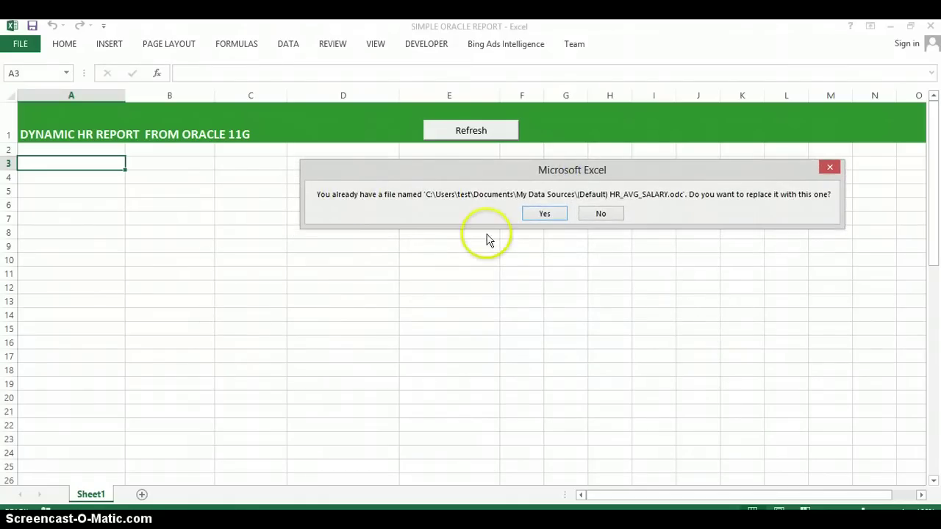
left_click(544, 215)
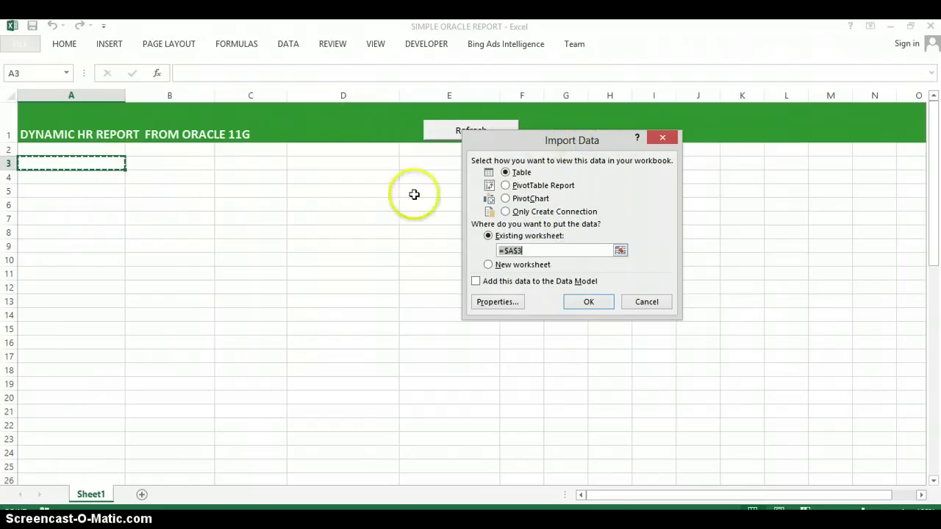
left_click_drag(548, 150, 579, 158)
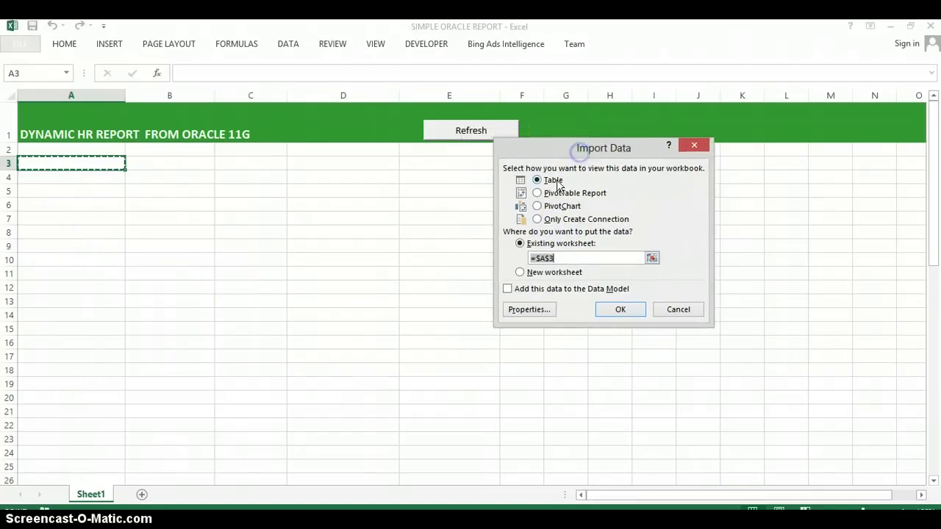
left_click(622, 310)
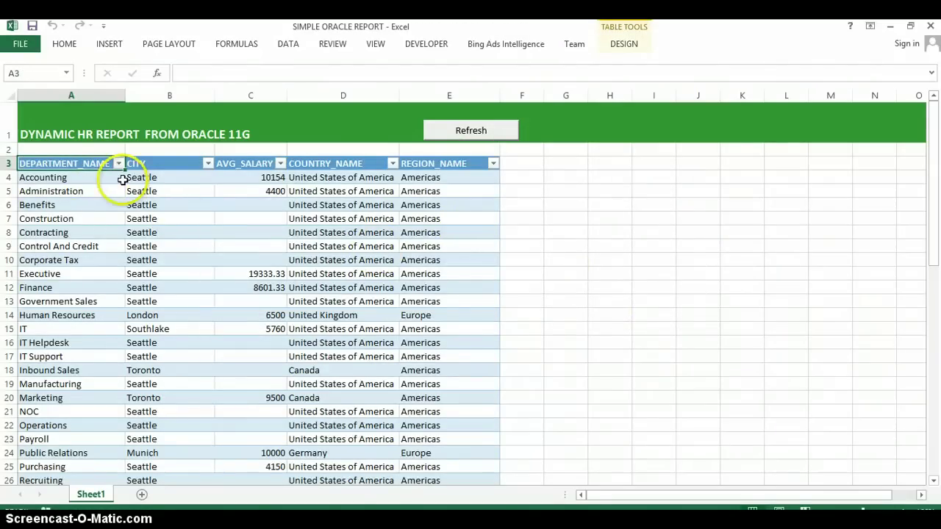
Examine the imported table's average salaries and the Accounting row's department and city
left_click(269, 184)
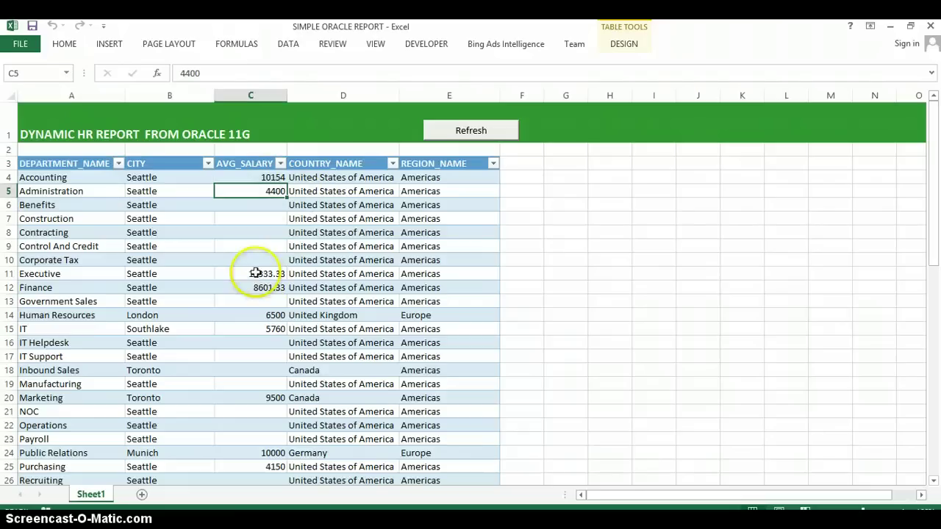
left_click(63, 177)
left_click(144, 181)
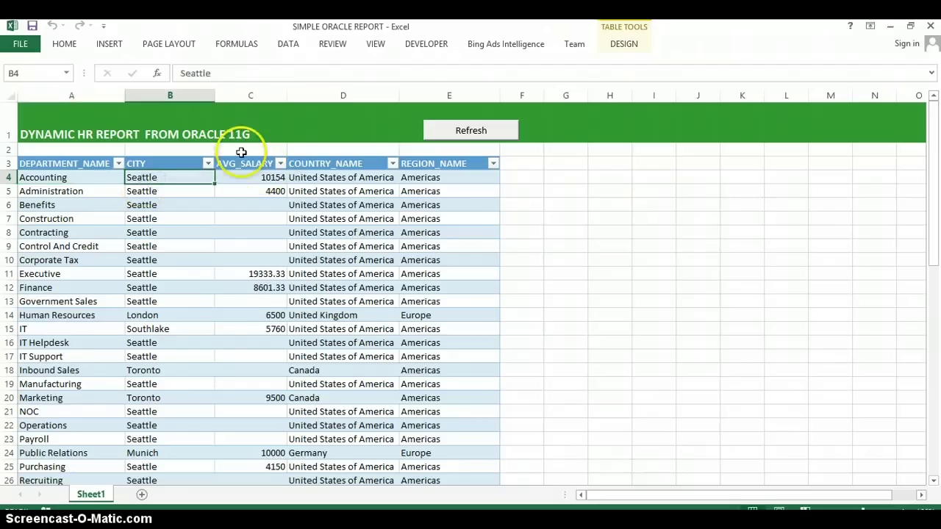
left_click(253, 175)
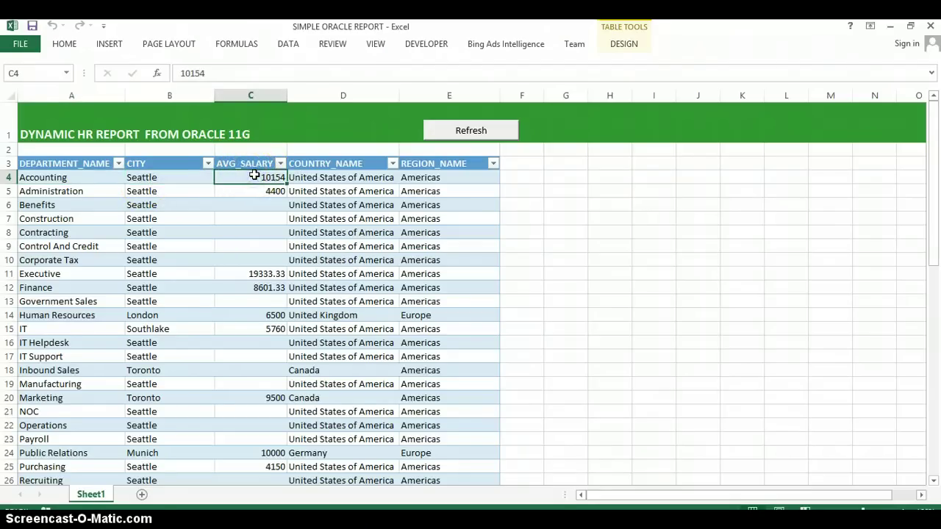
Examine the department list in the imported table down to the last named department, Treasury
left_click(55, 177)
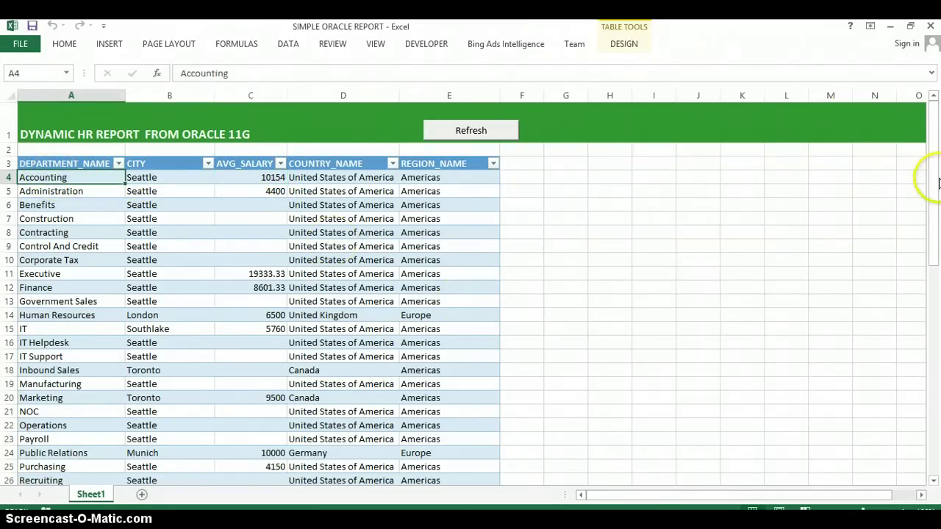
mouse_move(934, 179)
left_mouse_down()
mouse_move(924, 339)
mouse_move(937, 163)
left_mouse_up()
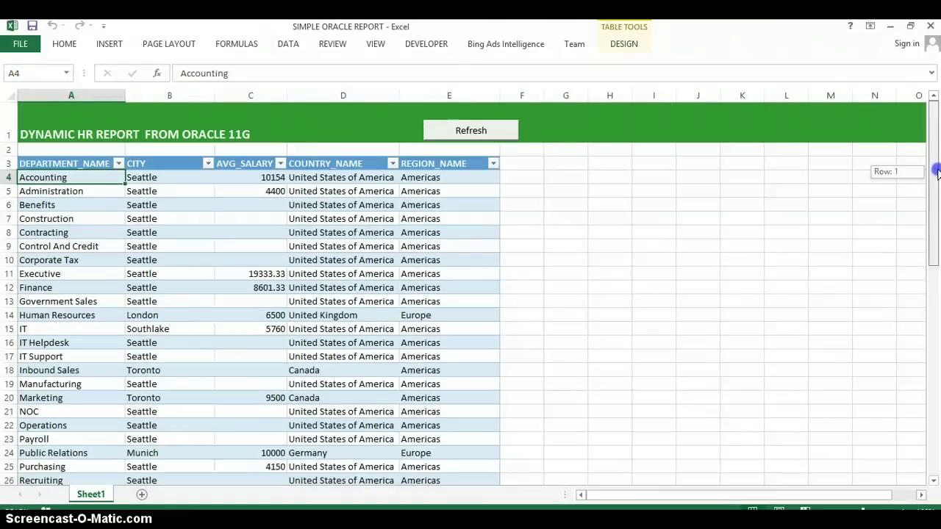
left_click_drag(937, 163, 937, 163)
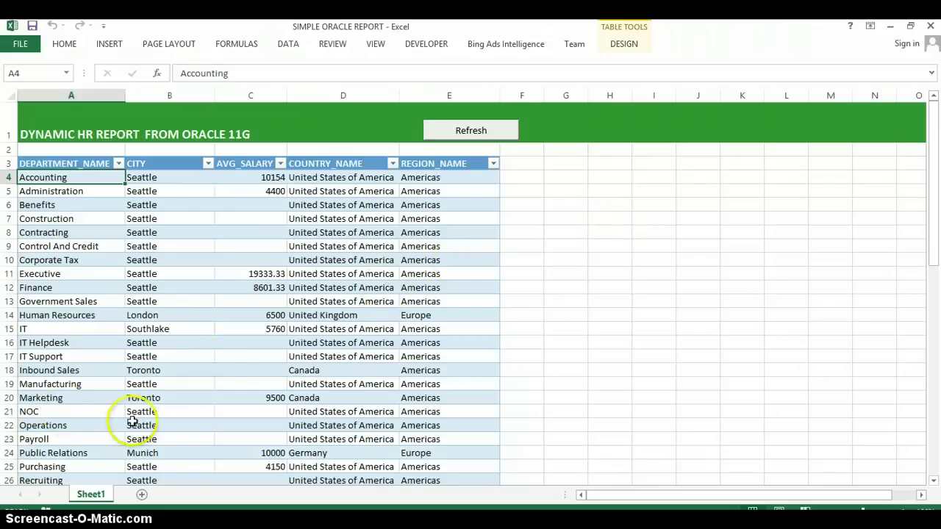
left_click_drag(930, 165, 931, 110)
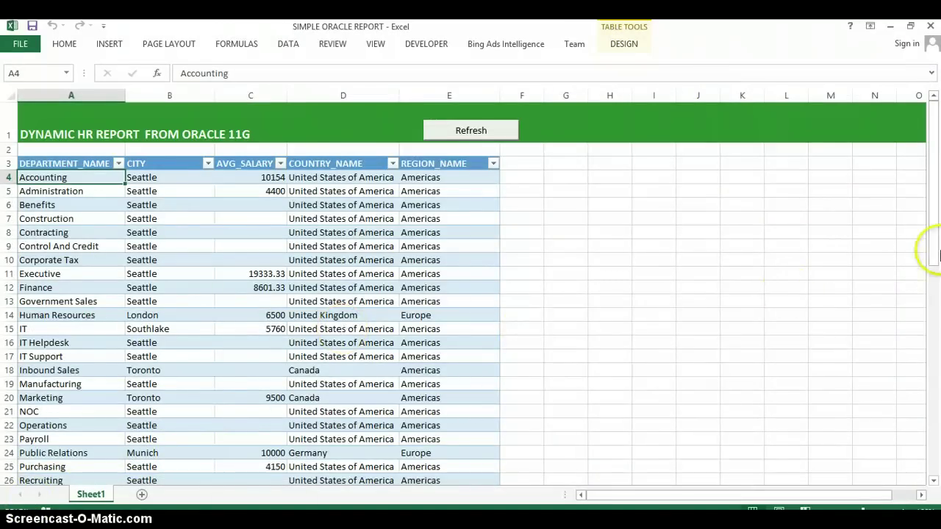
left_click_drag(933, 246, 931, 315)
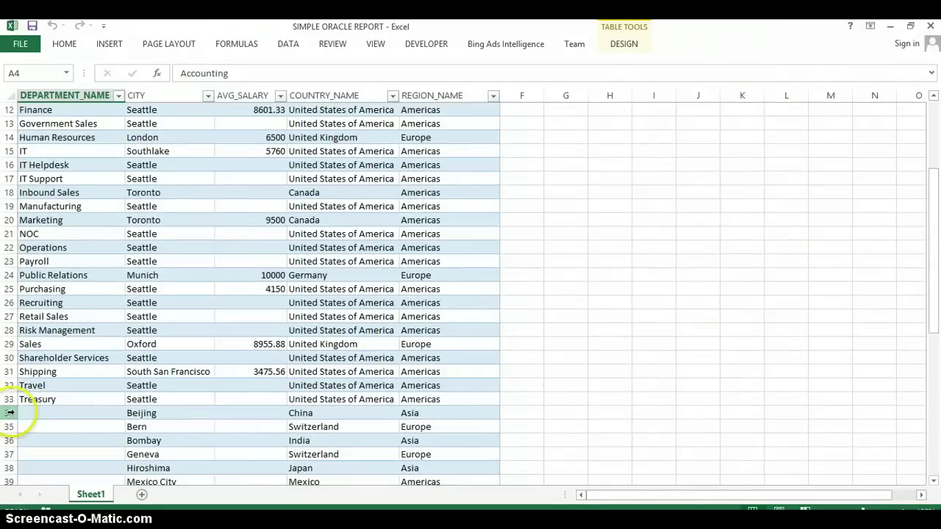
left_click(30, 396)
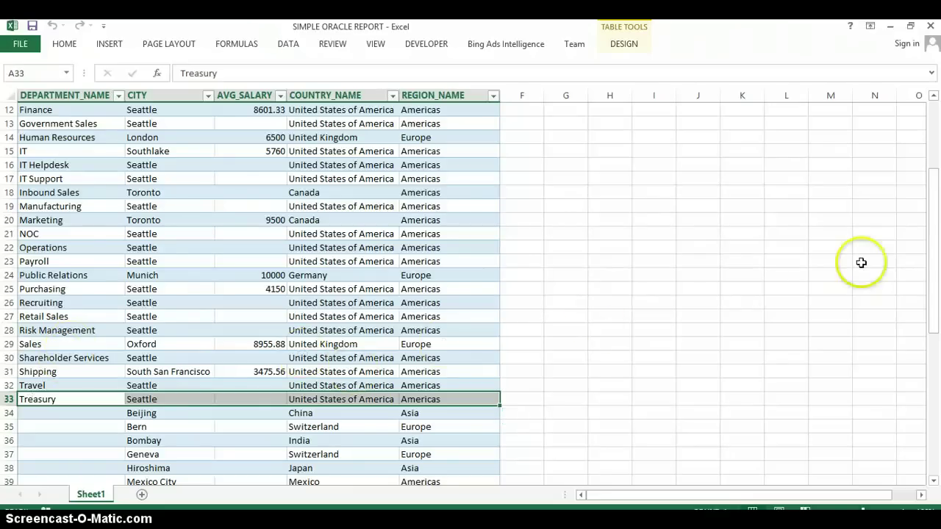
left_click_drag(938, 252, 938, 150)
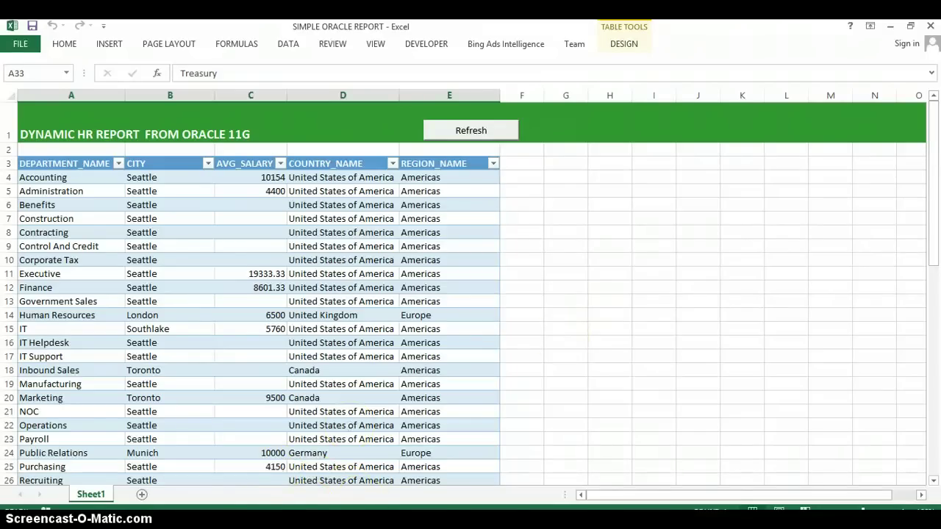
Switch to Oracle SQL Developer and run the Delete statement removing the Travel, Inbound Sales and Risk Management departments
mouse_move(198, 518)
left_click(269, 475)
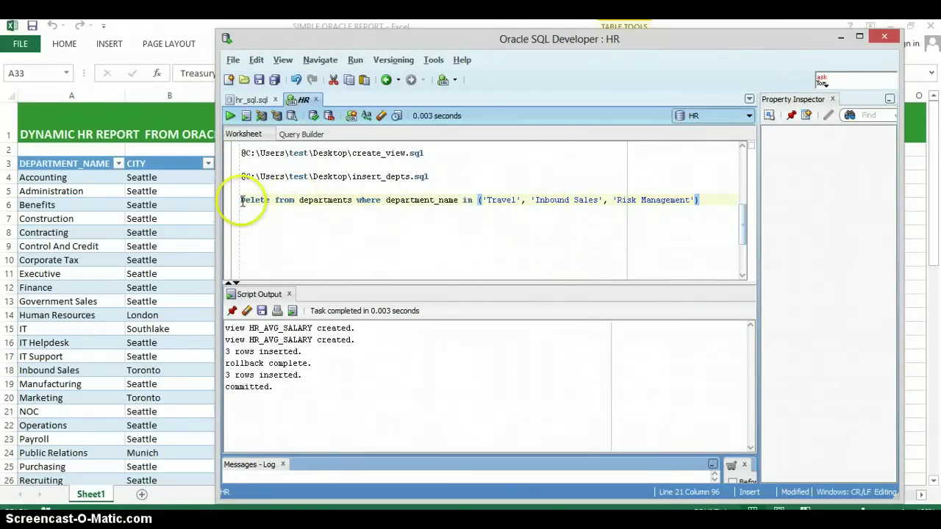
left_click_drag(242, 201, 700, 201)
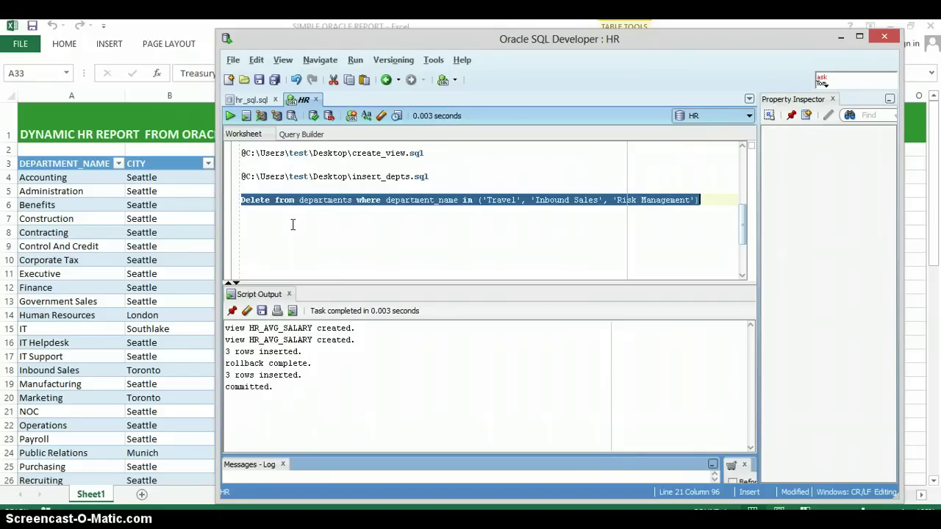
left_click(229, 118)
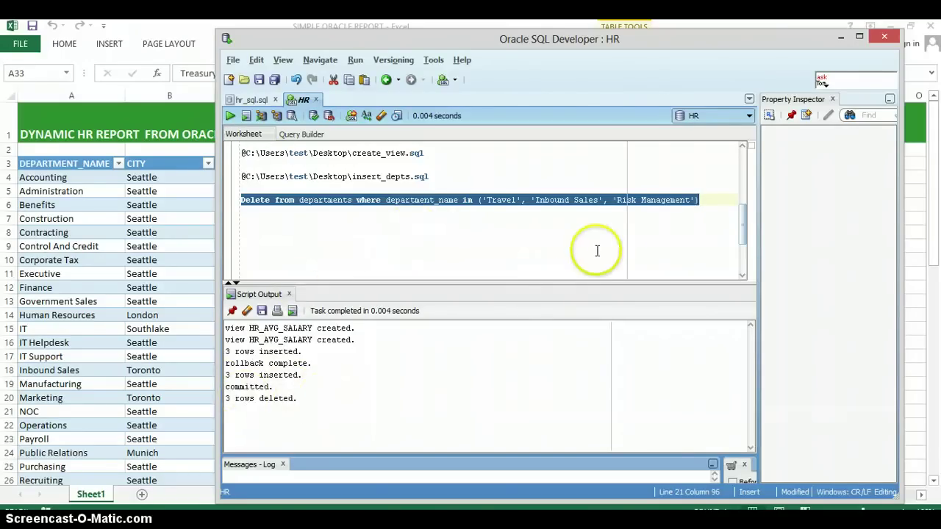
Add a "Commit;" statement below the Delete statement and run only that statement
left_click(706, 201)
key("Return")
key("Return")
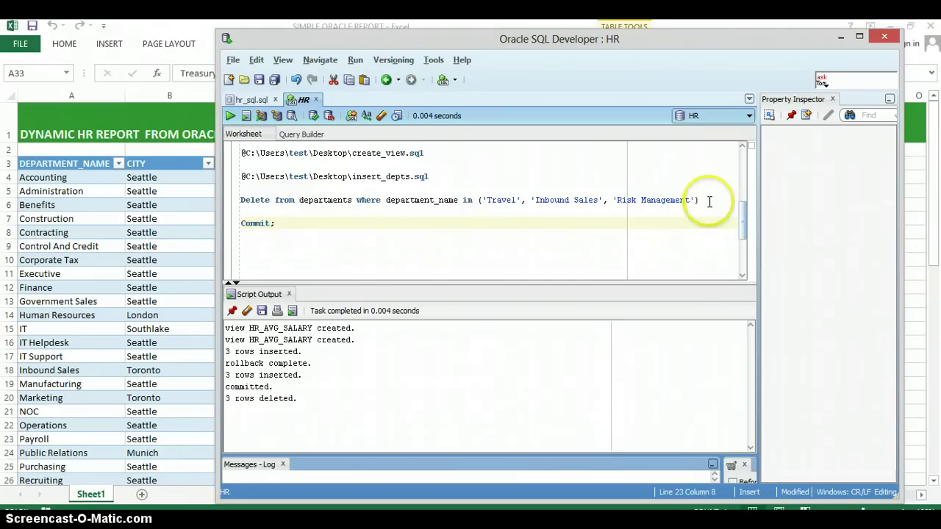
left_click_drag(275, 223, 241, 221)
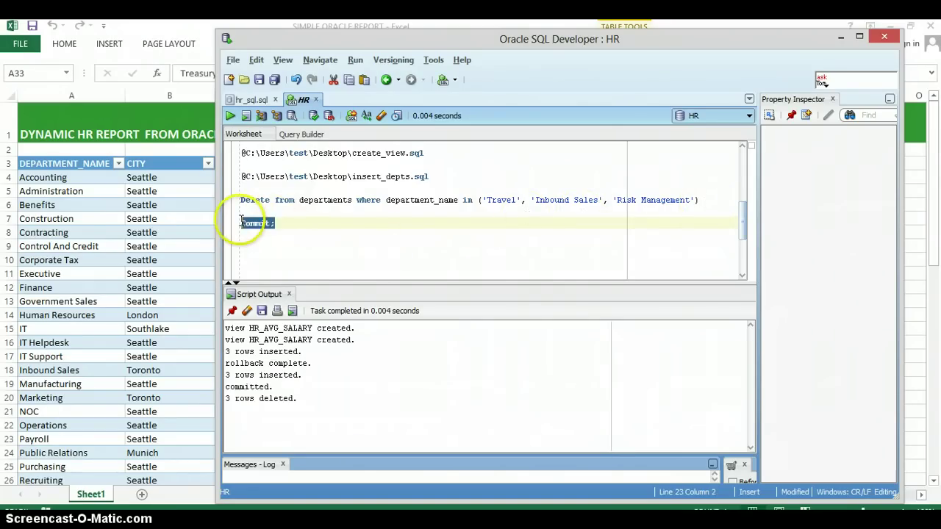
left_click(230, 116)
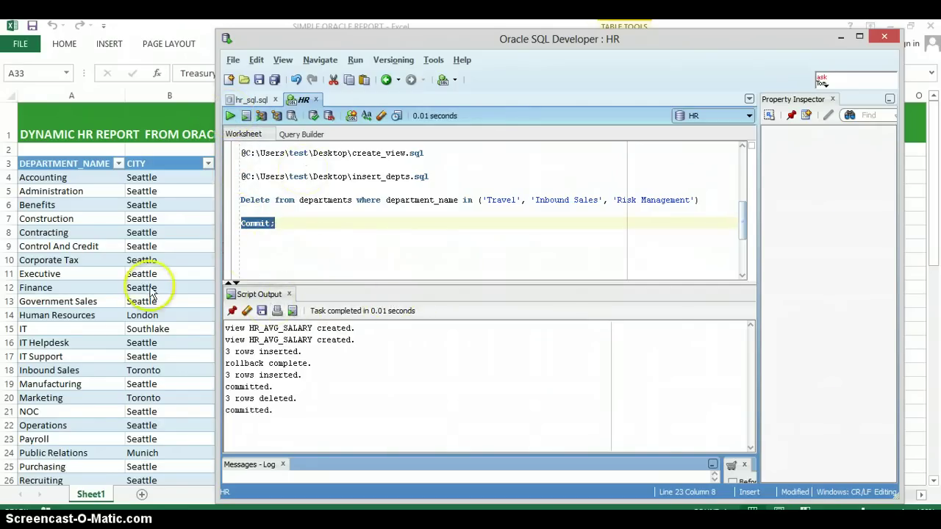
Switch back to the SIMPLE ORACLE REPORT workbook in Excel and refresh the HR report from the database
key("alt+Tab")
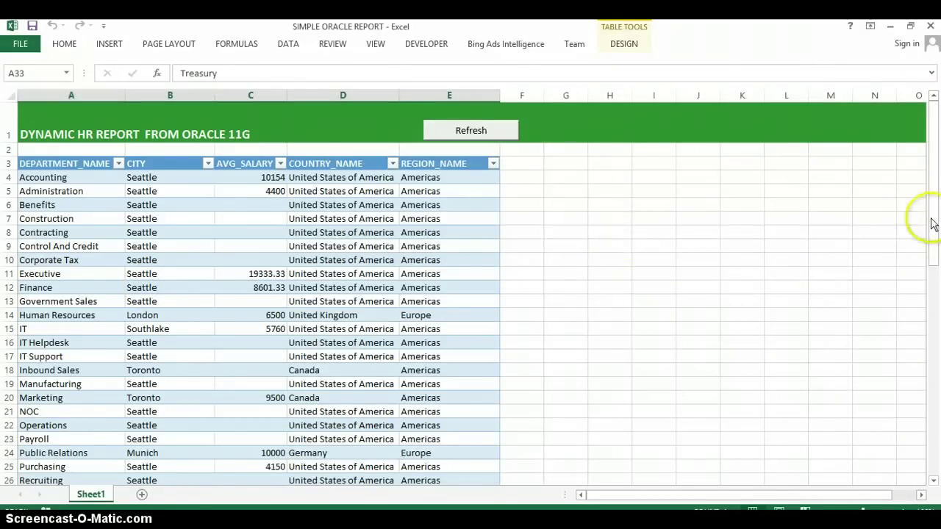
left_click_drag(934, 219, 932, 110)
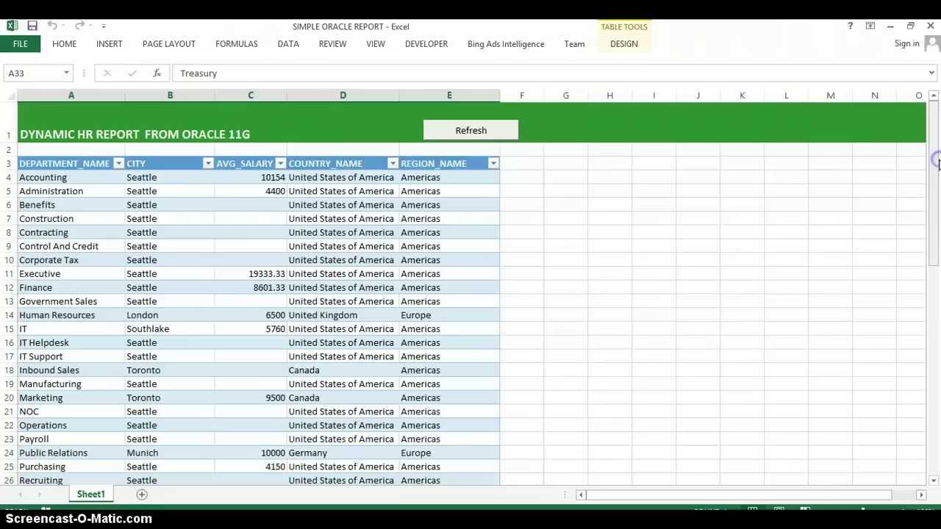
left_click(512, 139)
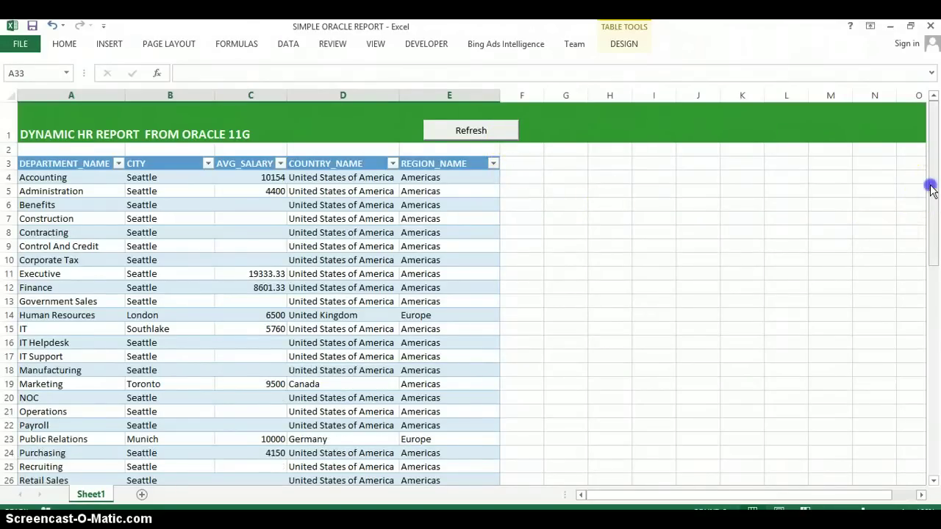
Examine the refreshed table around the Treasury row and row 33, and check the Executive department's average salary
left_click_drag(931, 188, 926, 269)
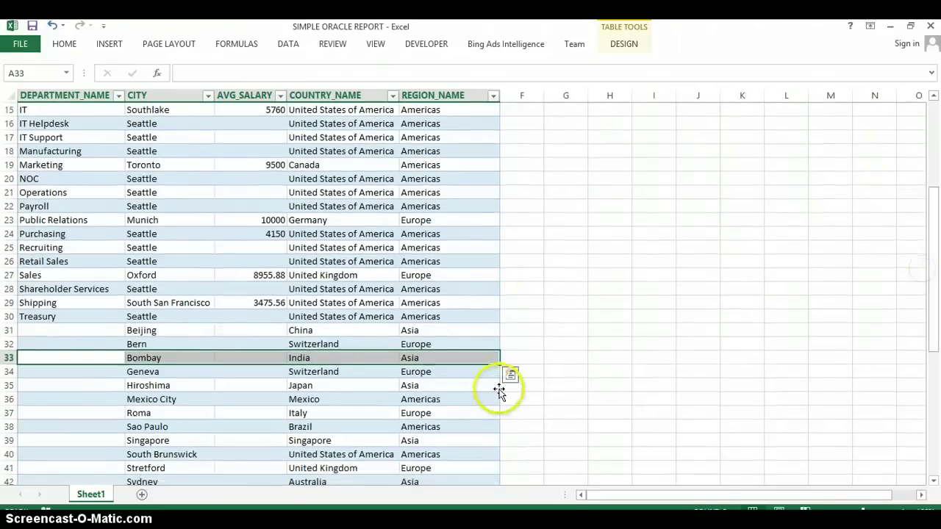
left_click(24, 316)
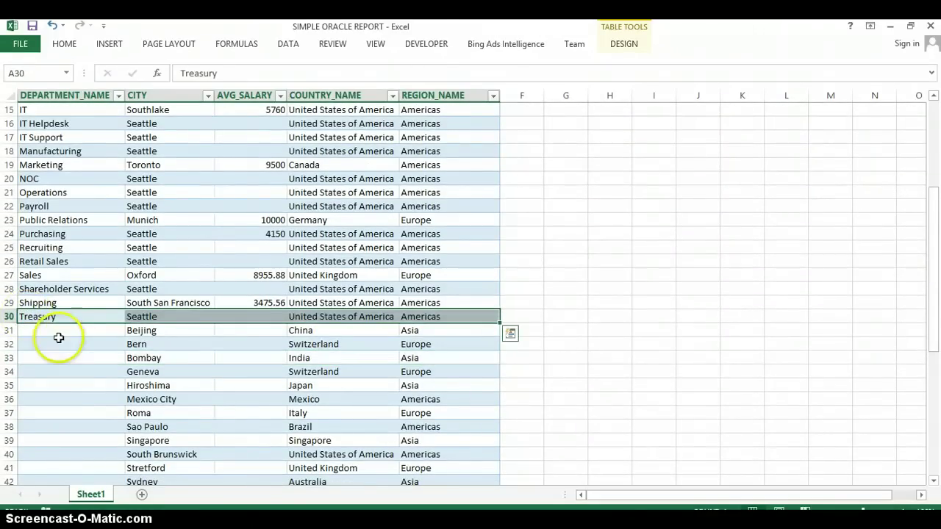
left_click(21, 358)
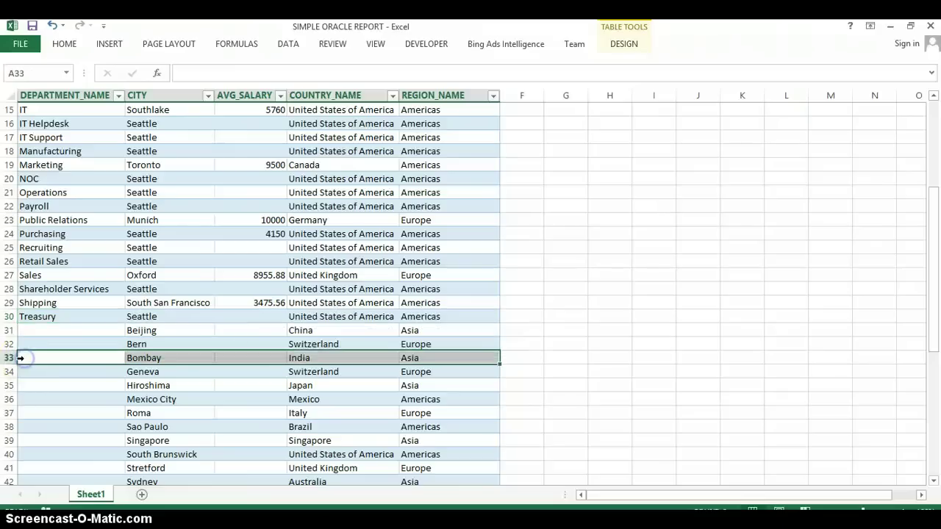
left_click_drag(935, 256, 935, 136)
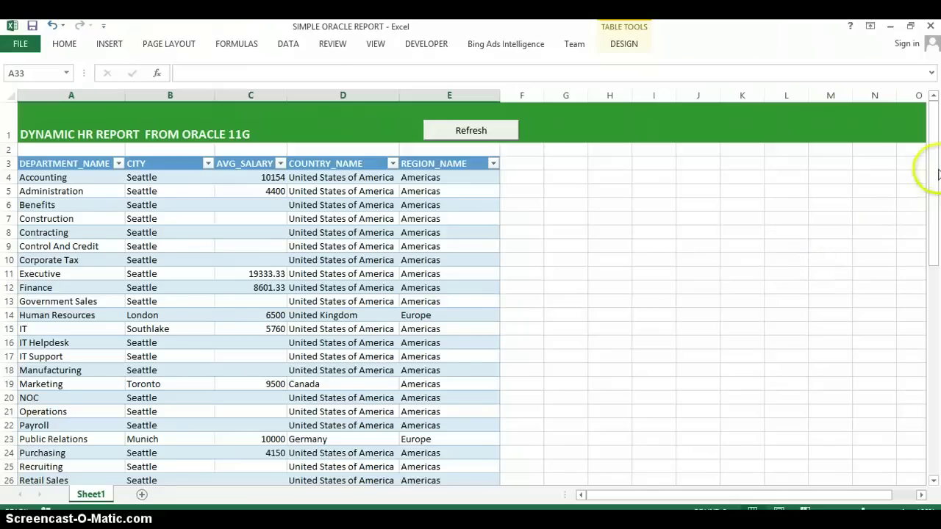
mouse_move(938, 173)
left_mouse_down()
mouse_move(933, 296)
mouse_move(936, 168)
left_mouse_up()
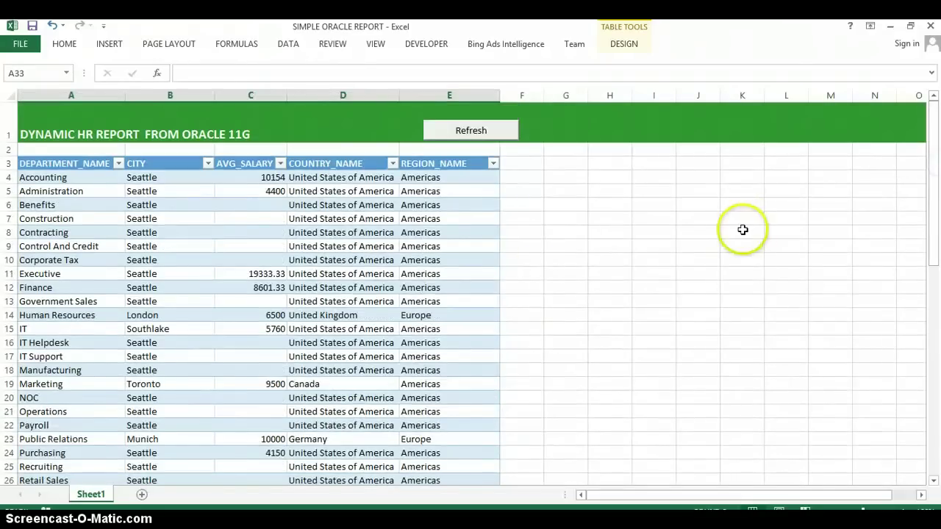
left_click(258, 273)
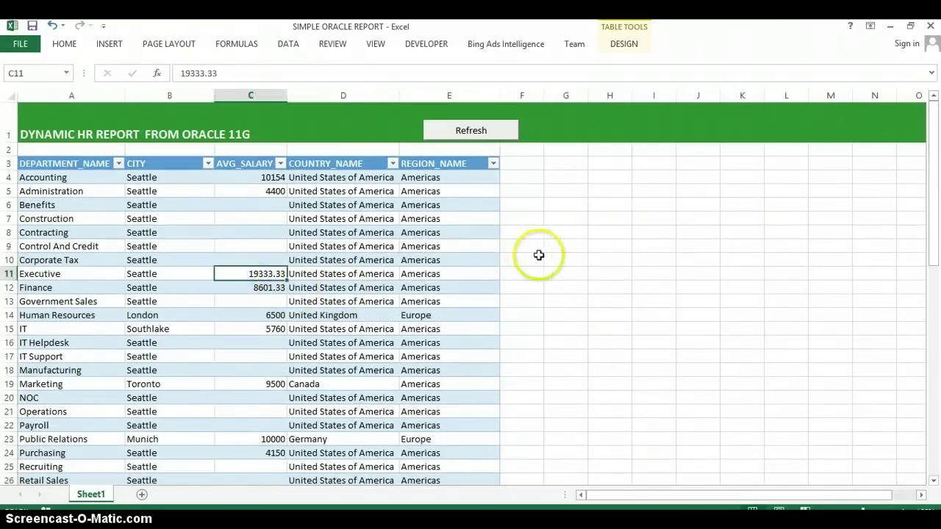